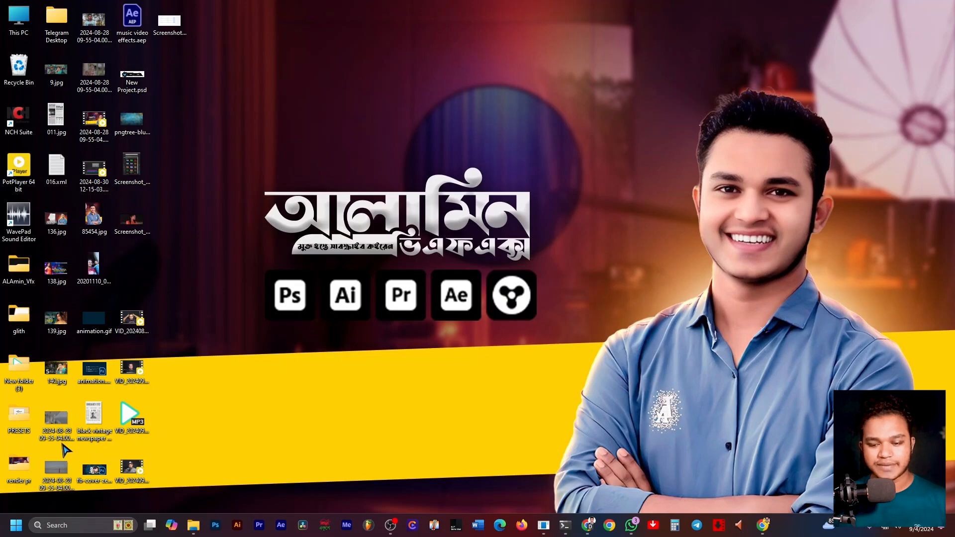
Step: Switch to Chrome, search the web for photopea in a new tab, and launch the Photopea editor from its website
click(588, 523)
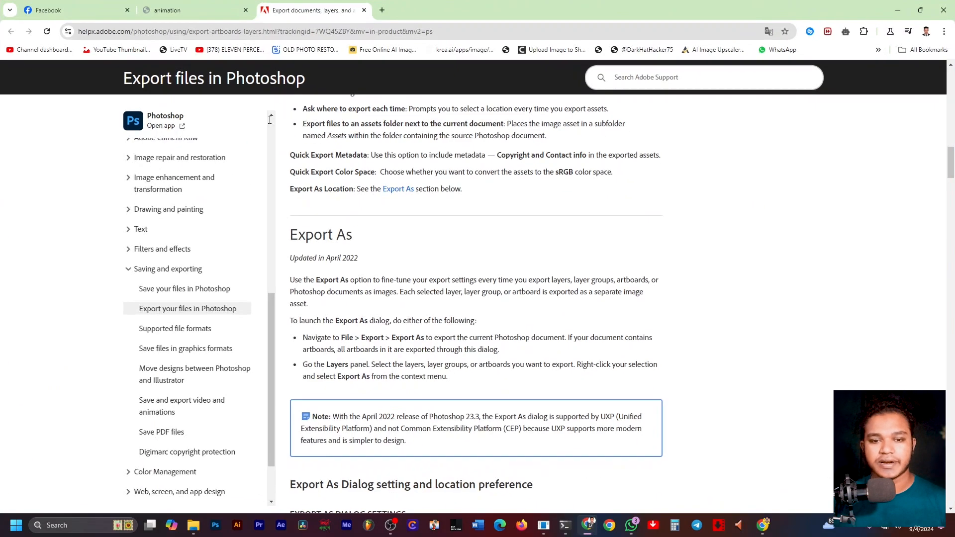
click(383, 10)
click(413, 33)
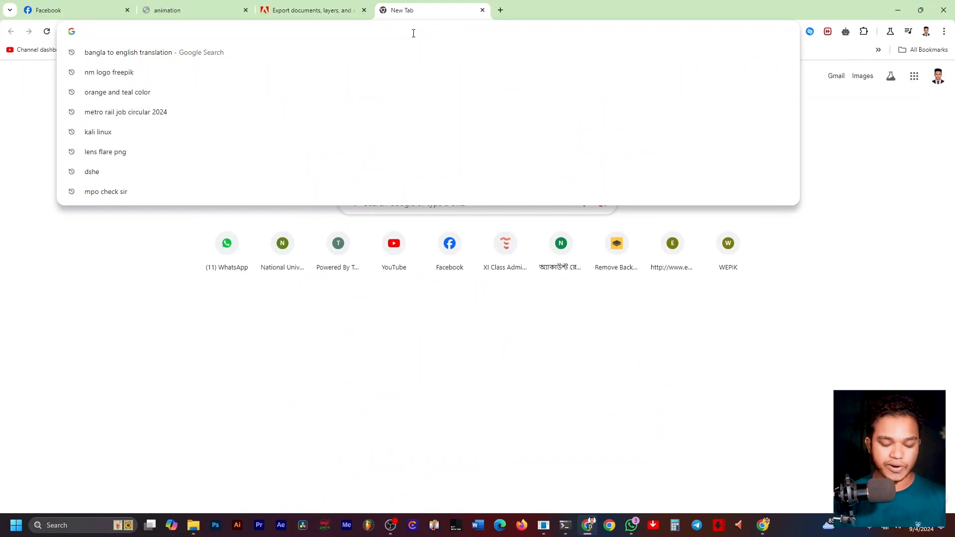
text(phot)
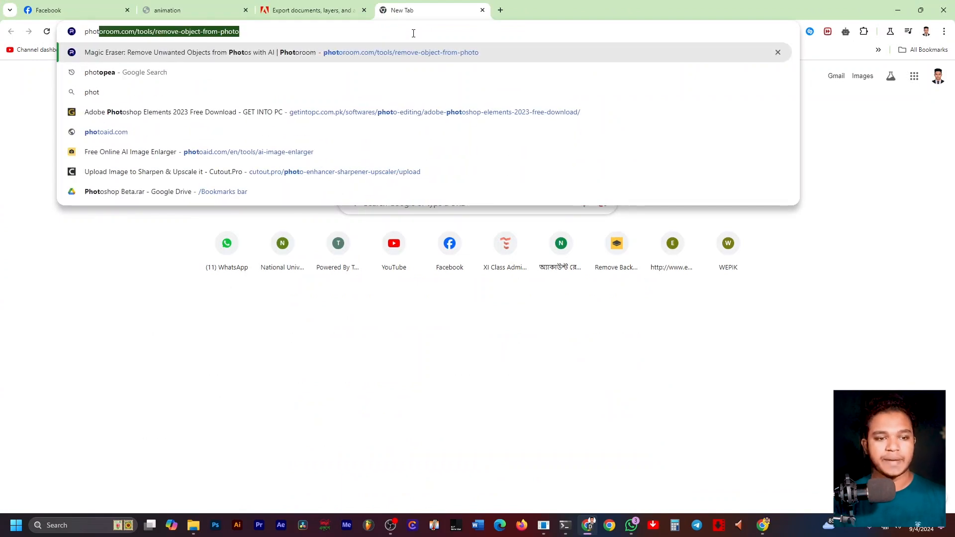
text(opea)
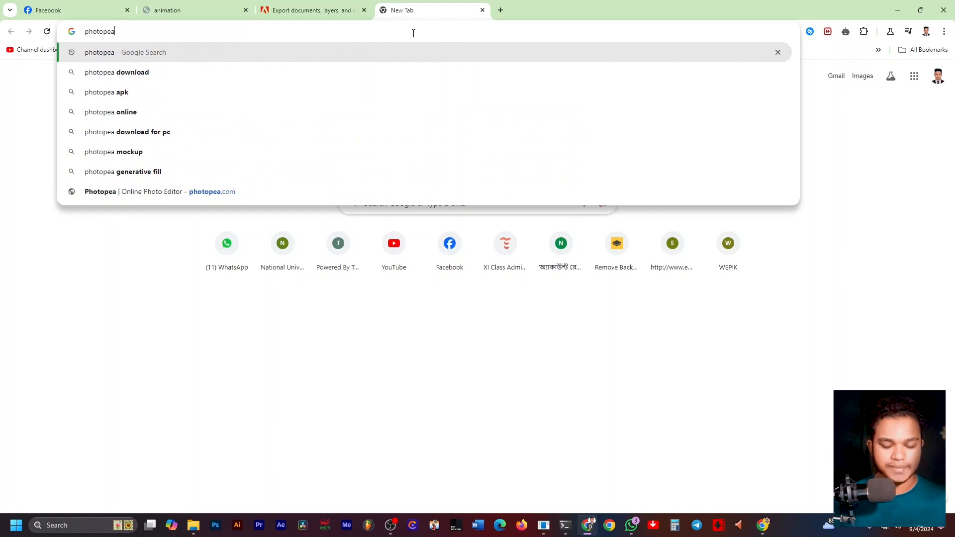
key(Return)
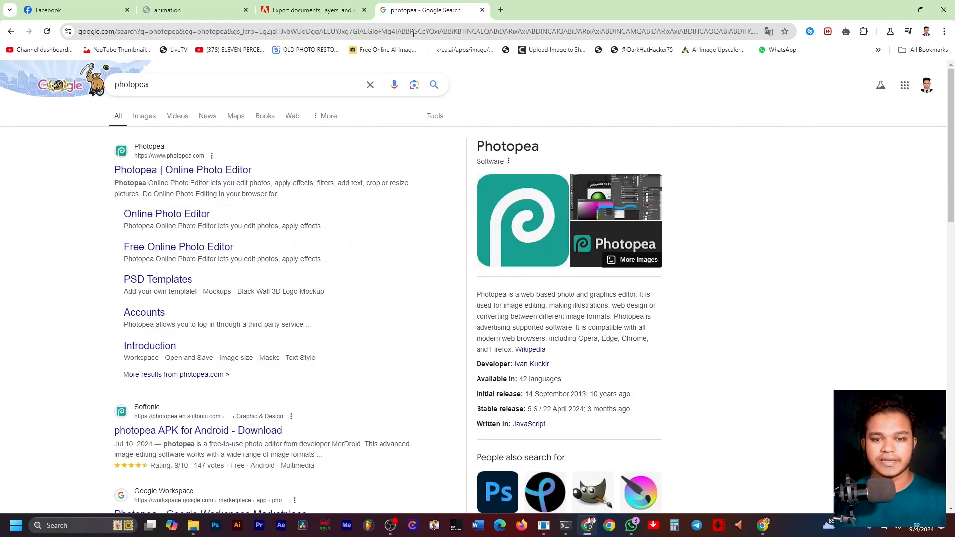
click(185, 174)
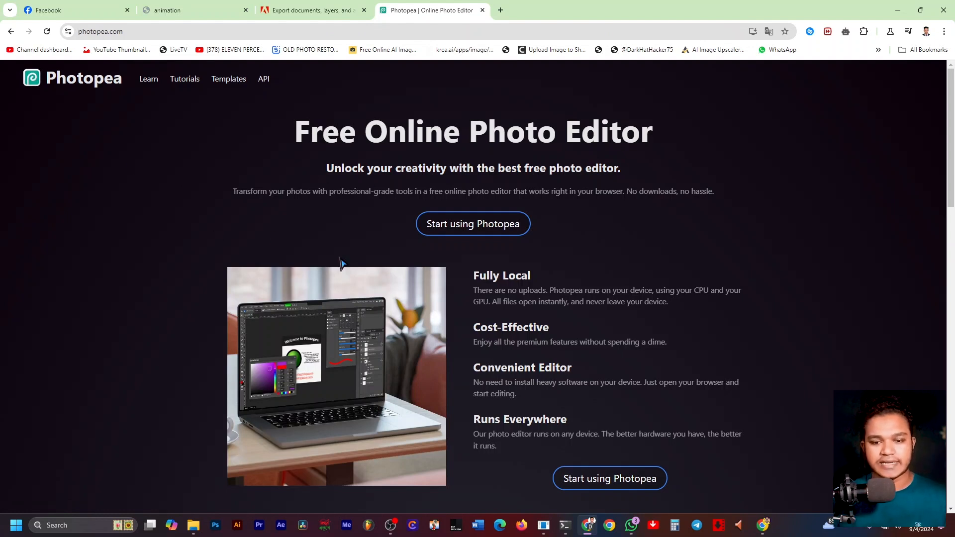
click(494, 233)
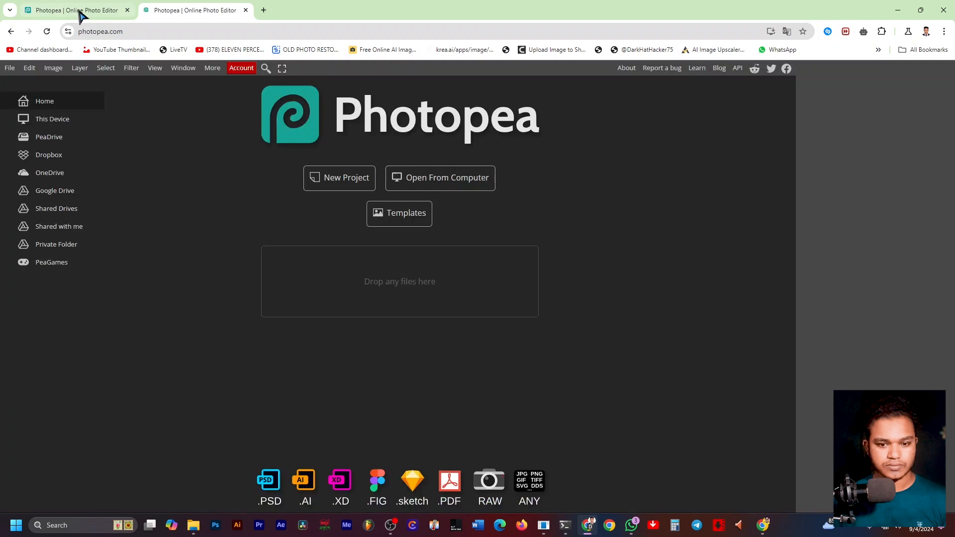
Step: Open animation.psd from the Desktop folder in the Photopea editor
click(79, 10)
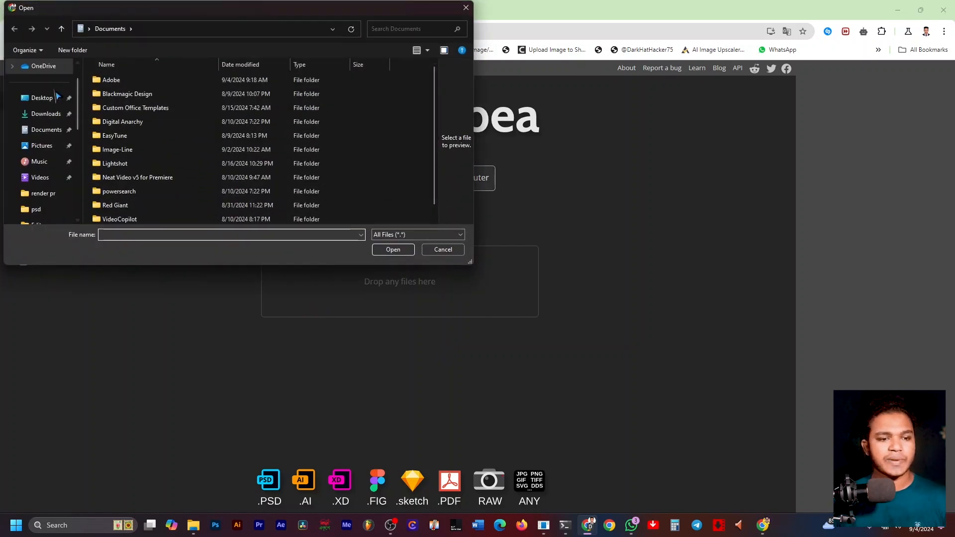
click(51, 97)
scroll(284, 164, down, 3)
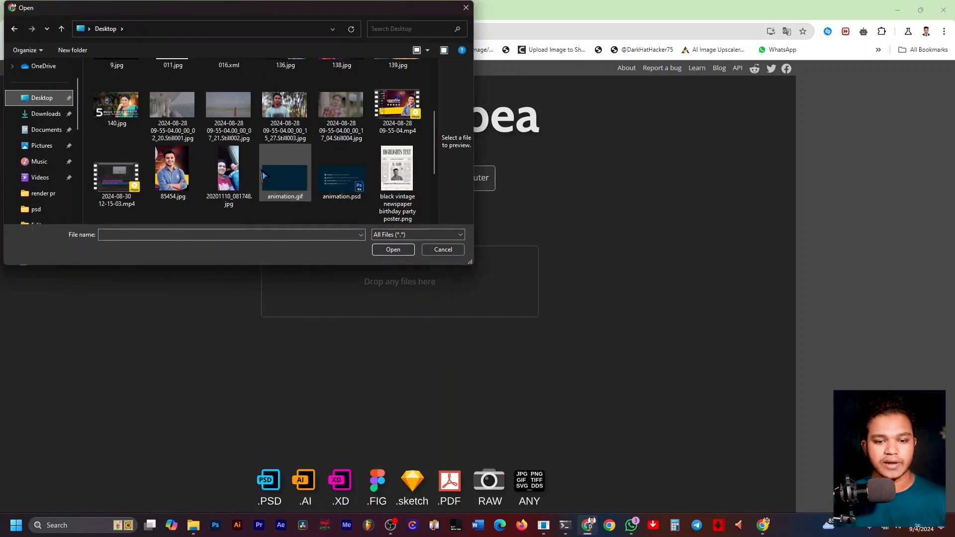
click(357, 188)
click(393, 249)
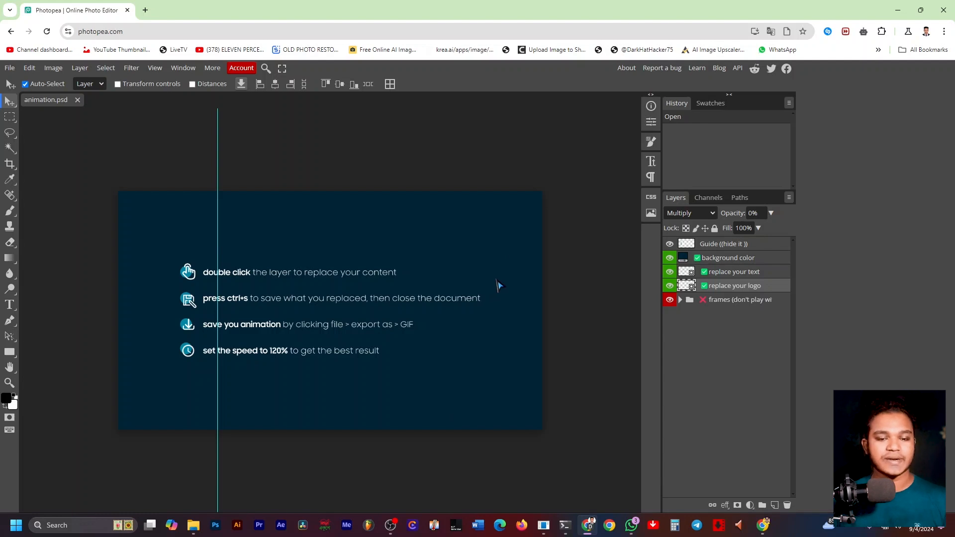
Step: Delete the "Guide ((hide it ))" layer from animation.psd
scroll(521, 338, down, 5)
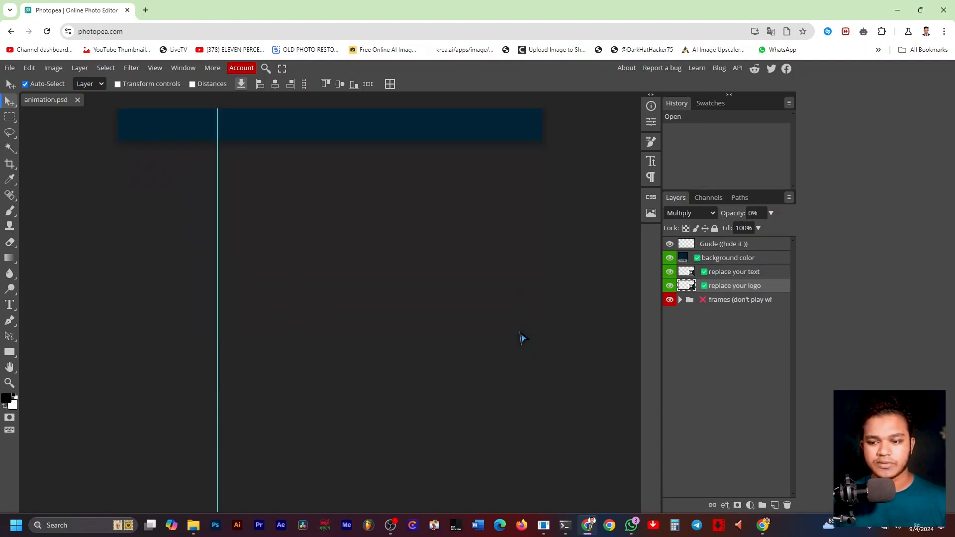
scroll(550, 335, up, 5)
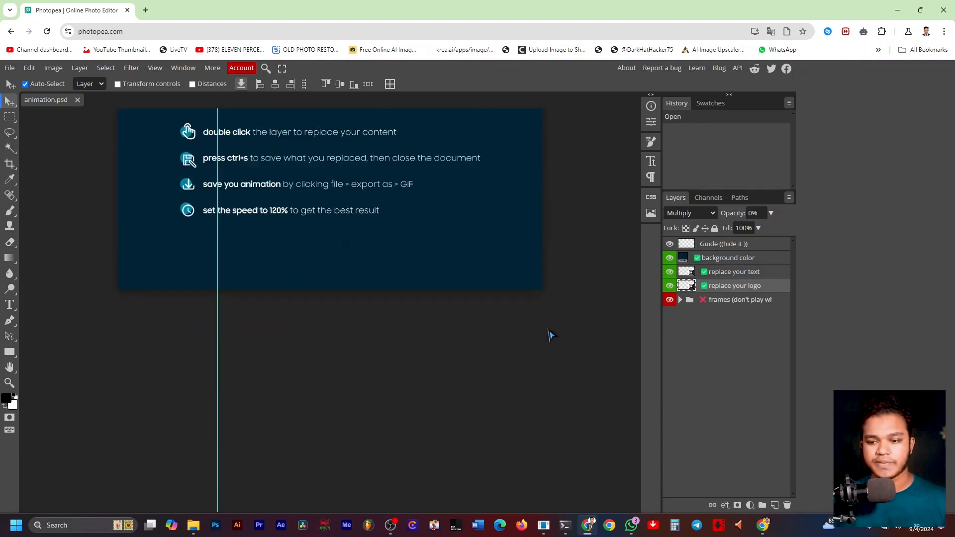
click(732, 246)
key(Delete)
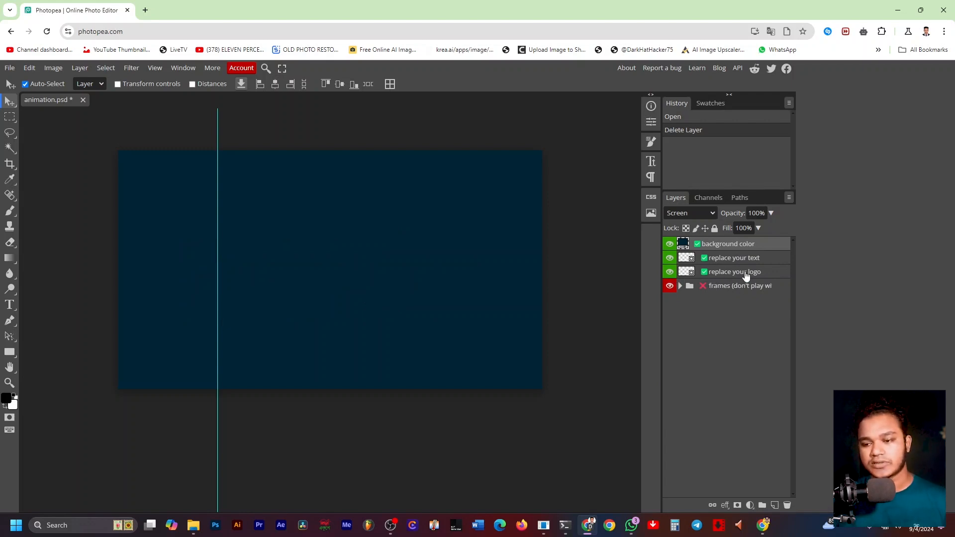
Step: Open the "replace your logo" smart object and place 001.png into it from the Youtube > Elements > logo folder on drive H
click(713, 276)
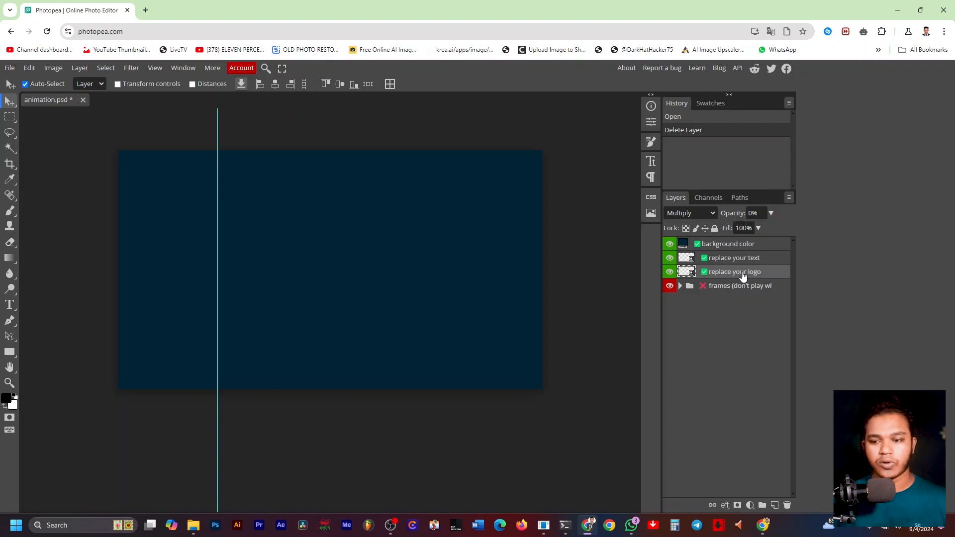
double_click(688, 274)
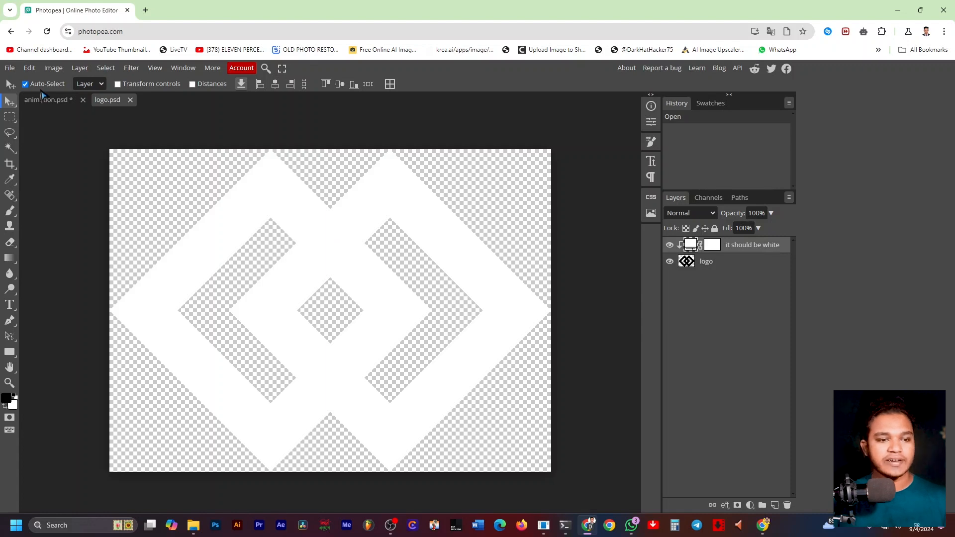
click(9, 68)
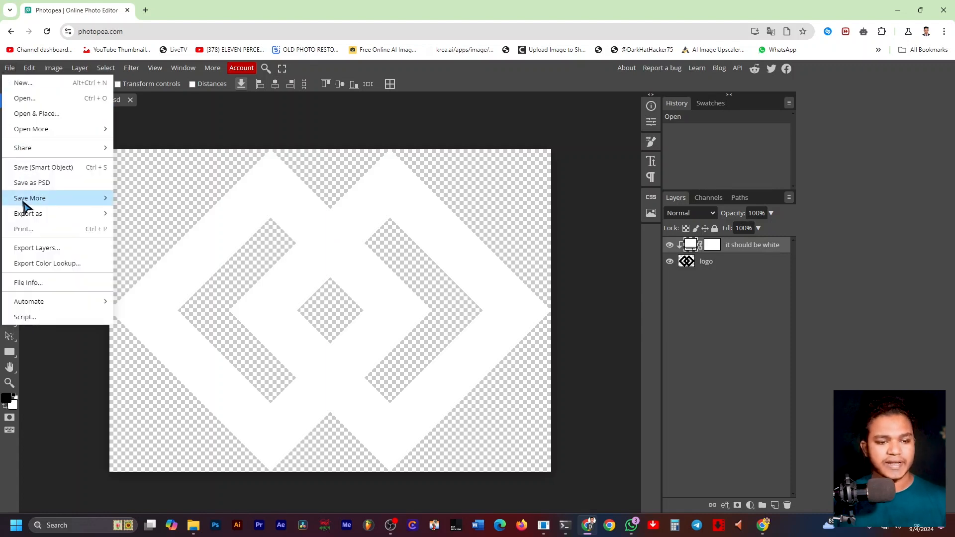
click(49, 117)
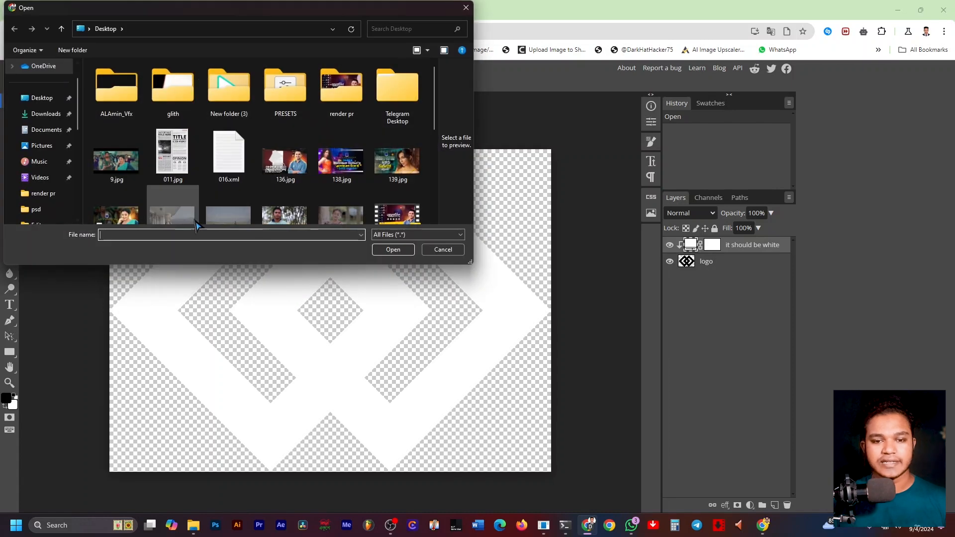
scroll(43, 214, down, 3)
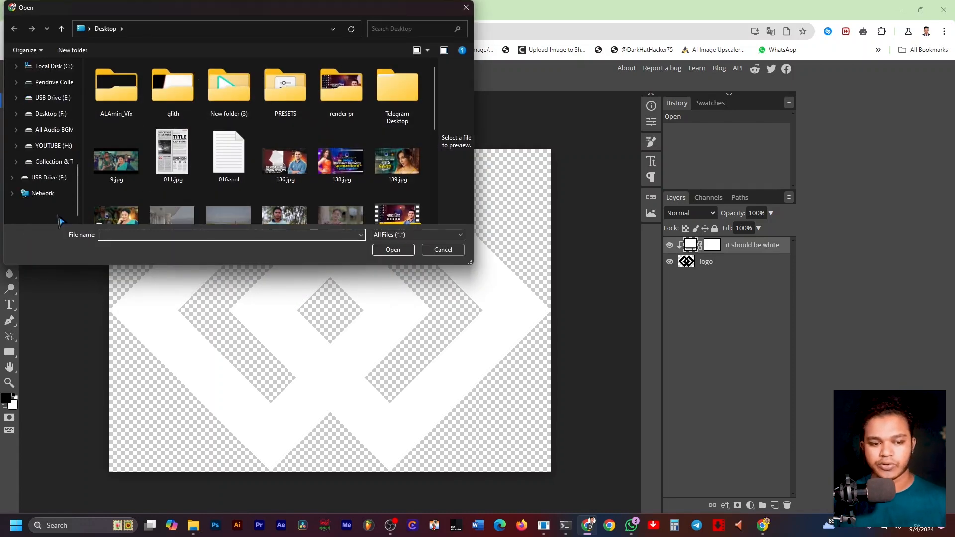
click(54, 146)
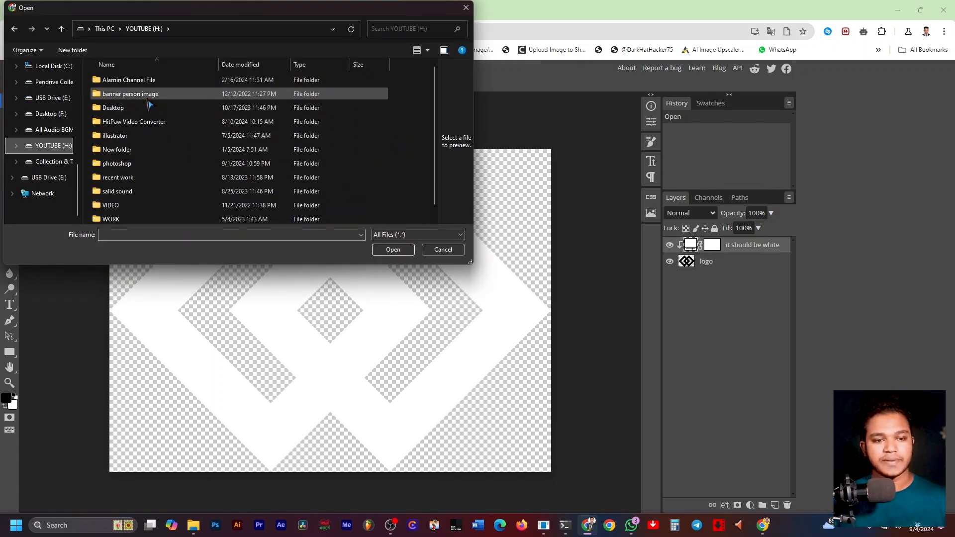
double_click(129, 80)
key(alt+Left)
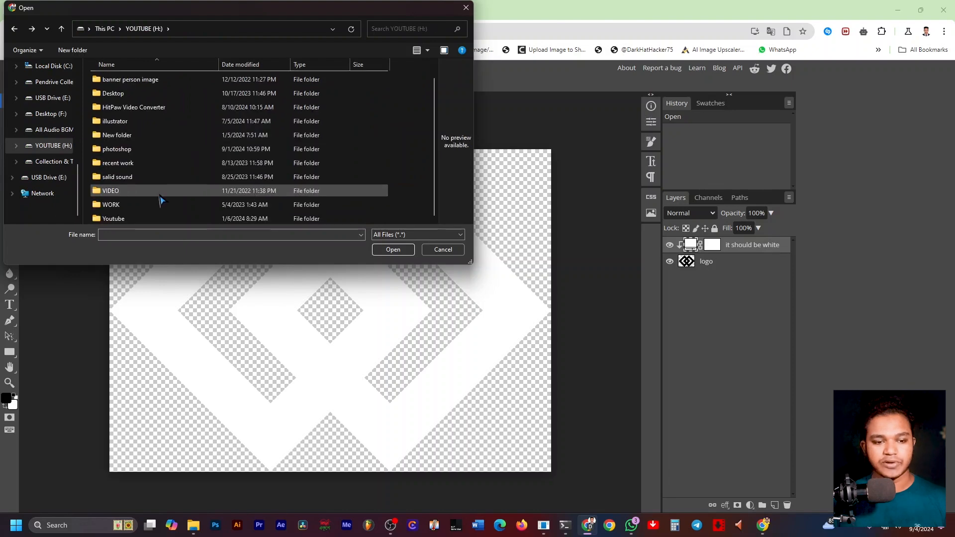
double_click(124, 201)
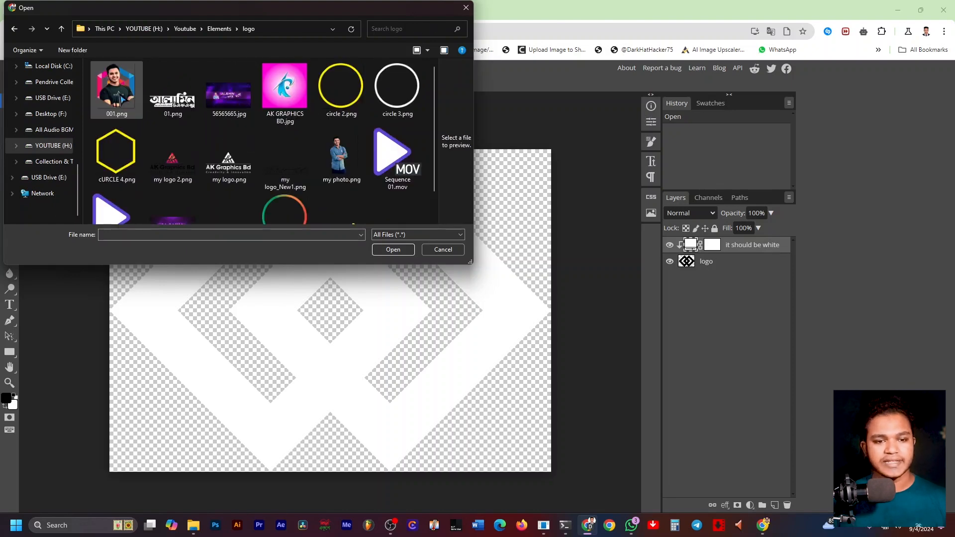
click(123, 97)
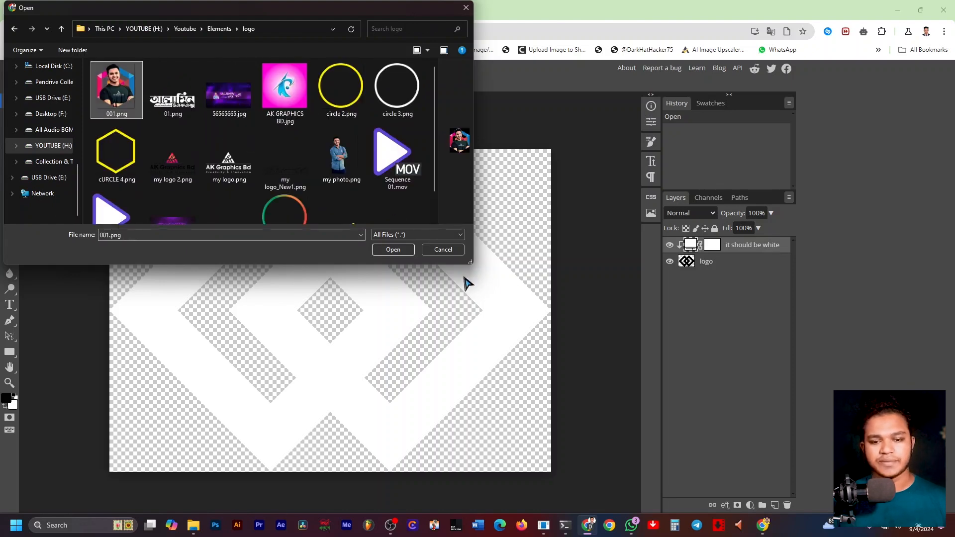
click(393, 249)
Step: Scale the placed 001.png image to about 74% and centre it on the logo canvas
drag(371, 311, 574, 313)
drag(473, 350, 363, 349)
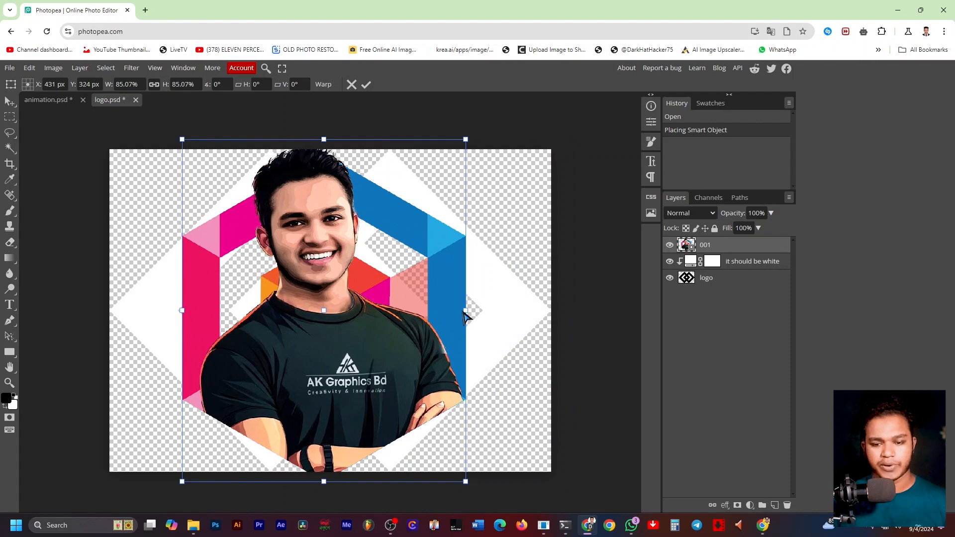
drag(464, 310, 407, 319)
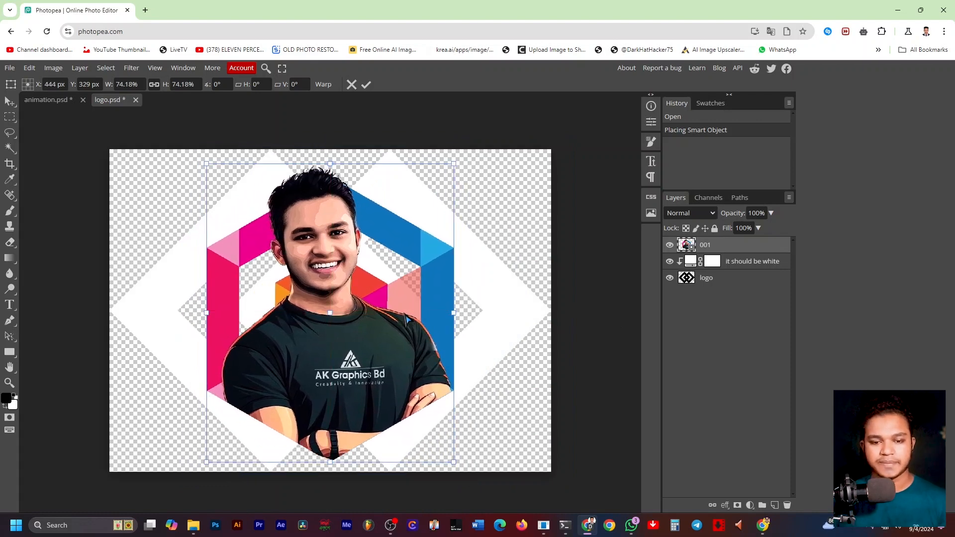
key(Return)
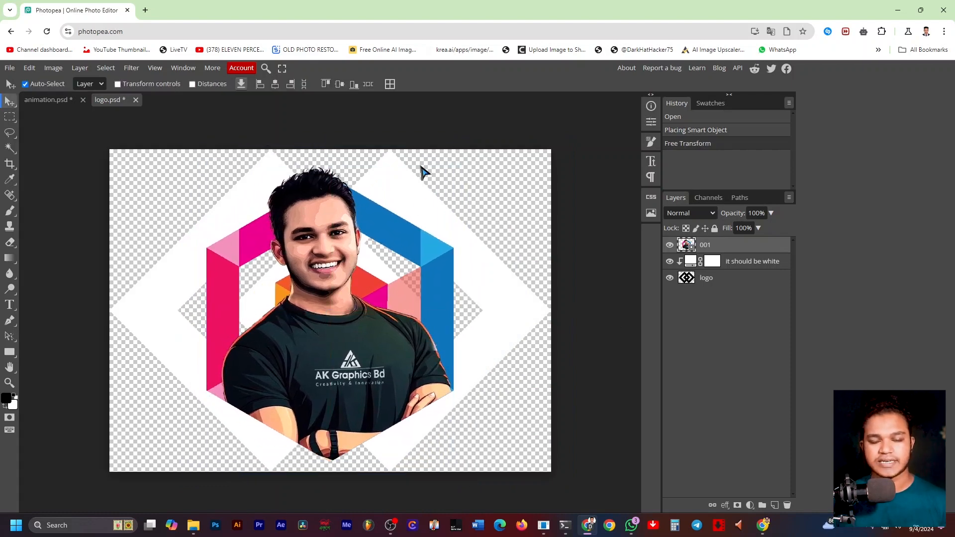
Step: Hide the "it should be white" and "logo" layers, and save the logo smart object
click(670, 265)
click(669, 278)
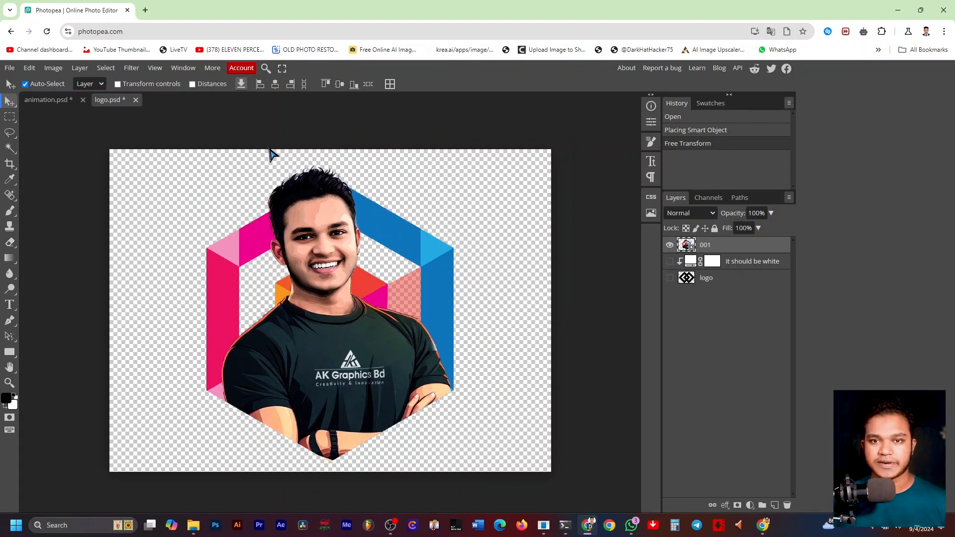
key(ctrl+s)
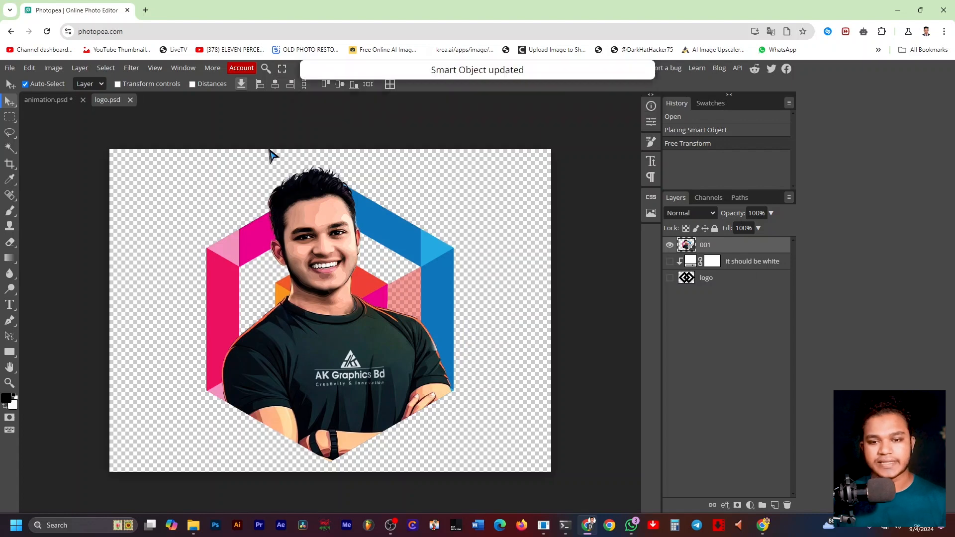
Step: Return to animation.psd and open the "replace your text" smart object for editing
click(60, 102)
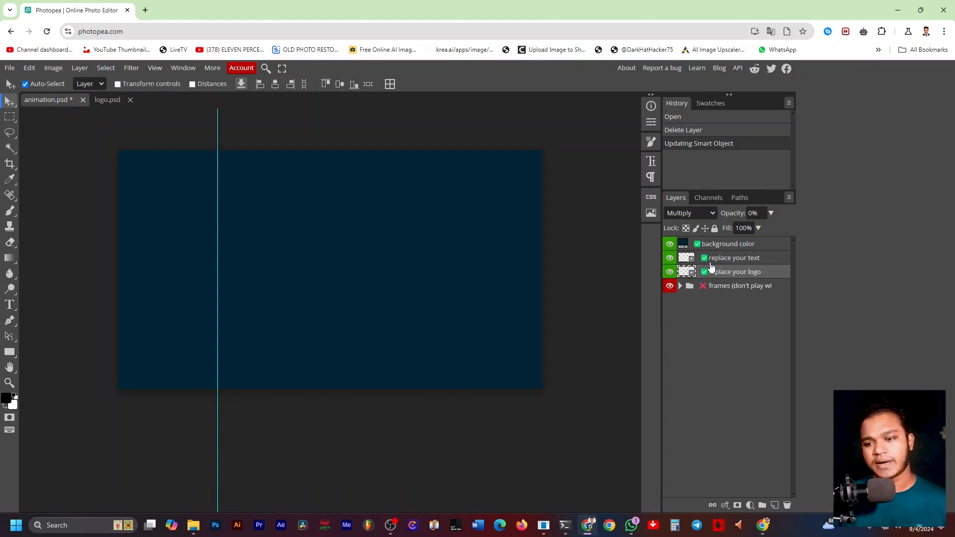
click(704, 262)
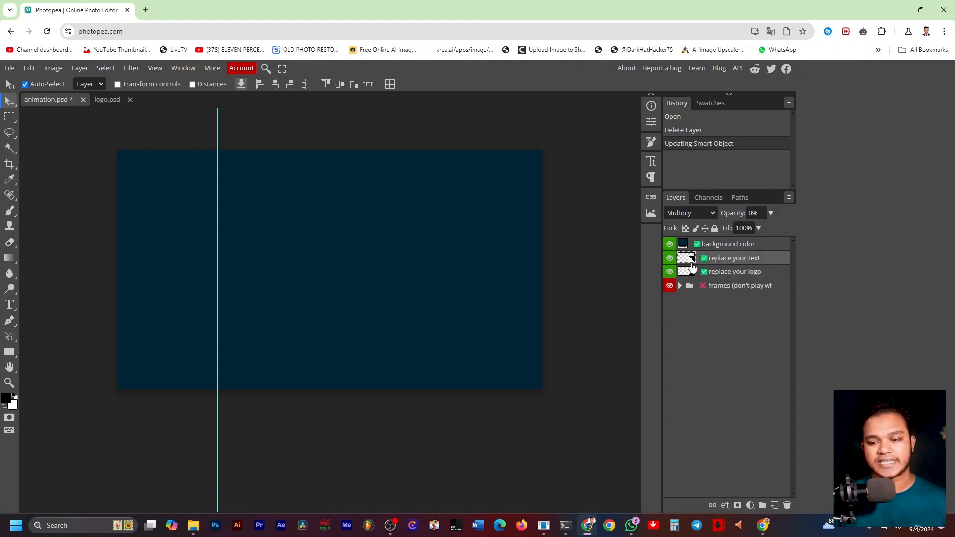
double_click(693, 262)
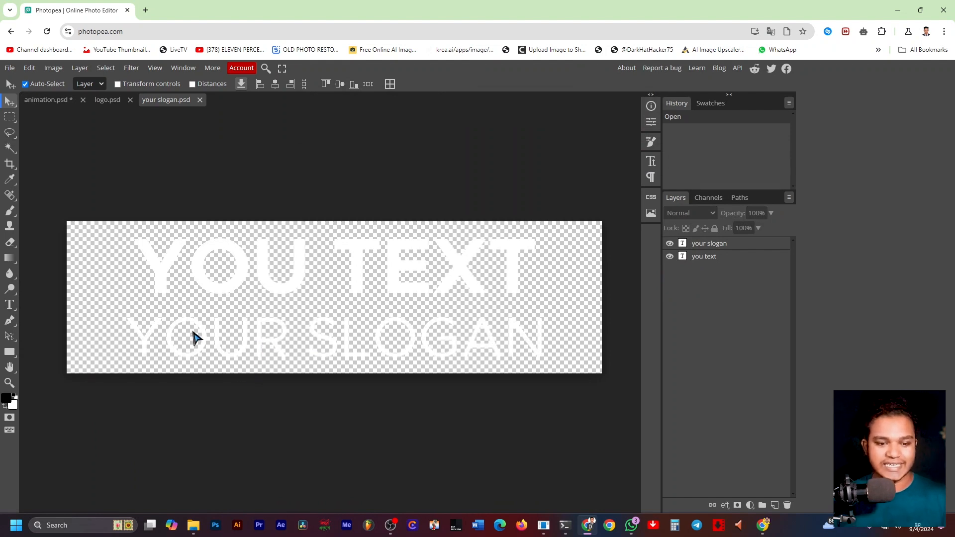
Step: Replace the "YOU TEXT" heading above the slogan with "DO SUBSCR" using the Type tool
click(10, 304)
click(366, 274)
key(ctrl+a)
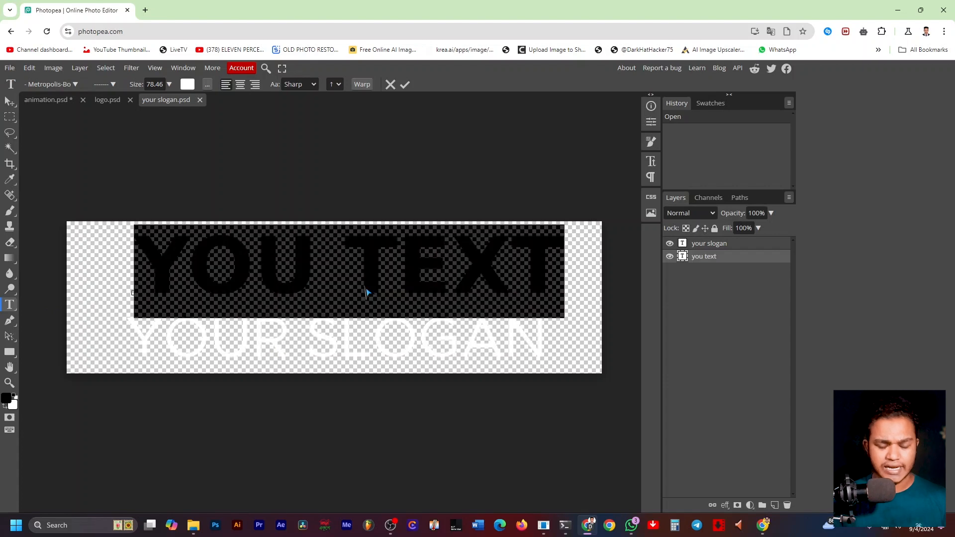
key(BackSpace)
text(DO S)
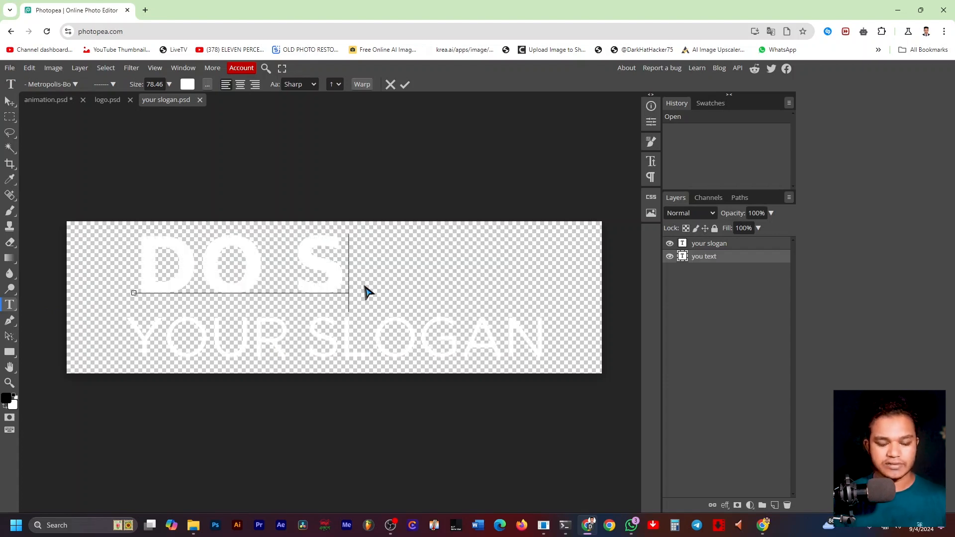
text(UBS)
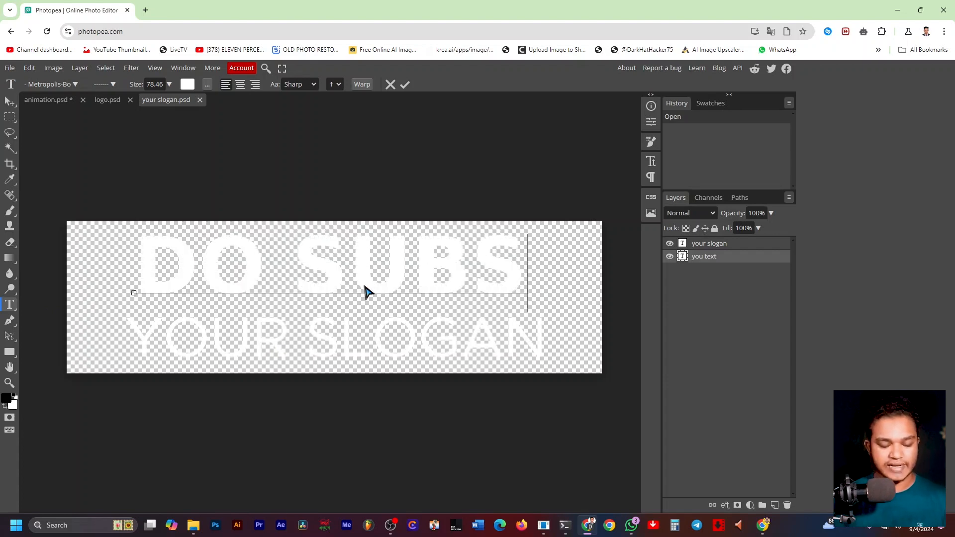
text(CR)
Step: Reduce the "DO SUBSCRBE" heading's font size to 55.46 and move it to sit centred above the slogan
key(ctrl+a)
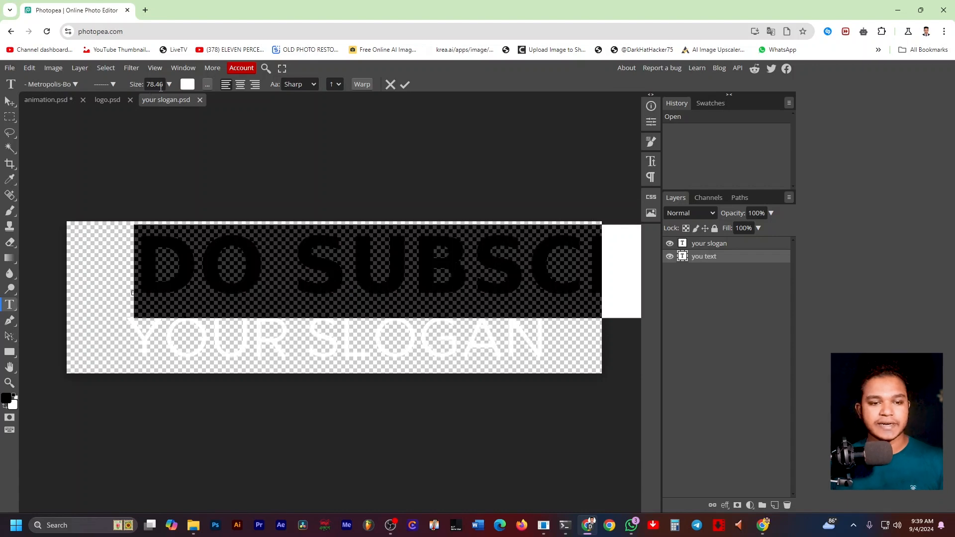
click(160, 86)
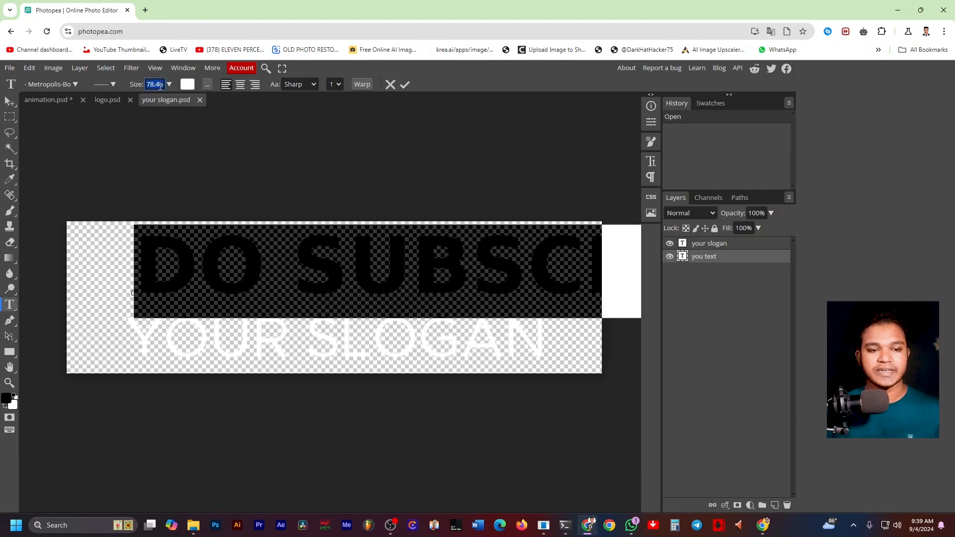
key(Down)
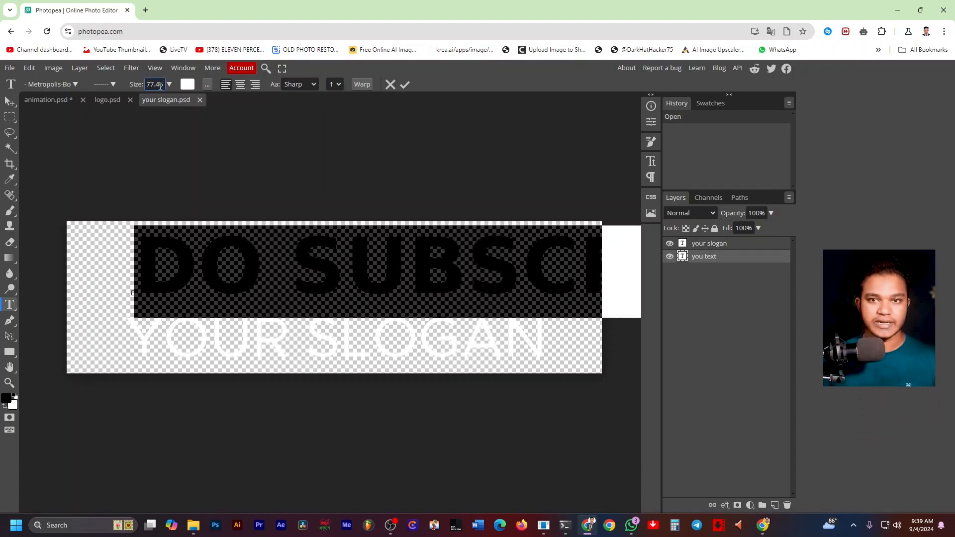
key(Down)
key(Down)
key(Down)
key(Down)
key(Down)
key(Down)
key(Down)
key(Down)
key(Down)
key(Down)
key(Down)
key(Down)
key(Down)
key(Down)
key(Down)
key(Down)
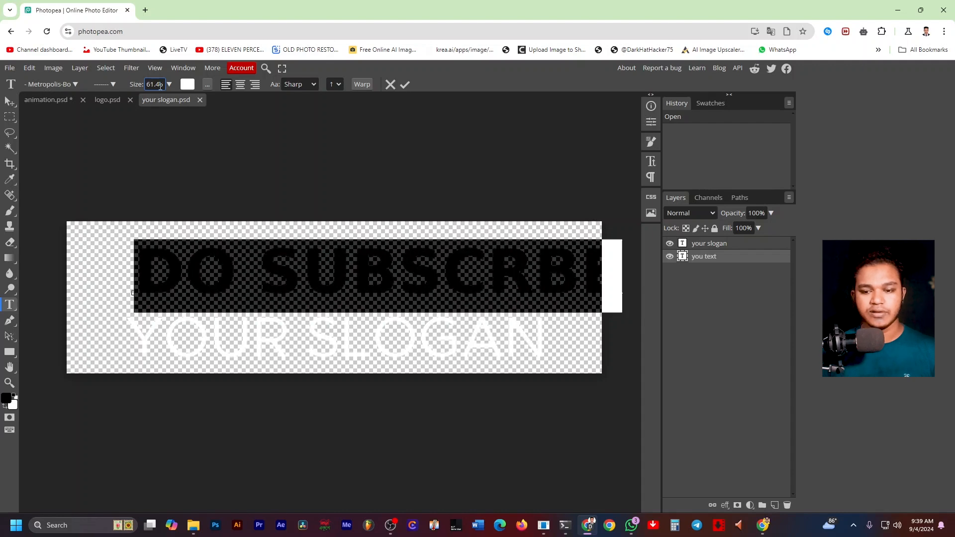
key(Down)
key(Down)
key(Down)
key(Down)
key(Down)
key(Down)
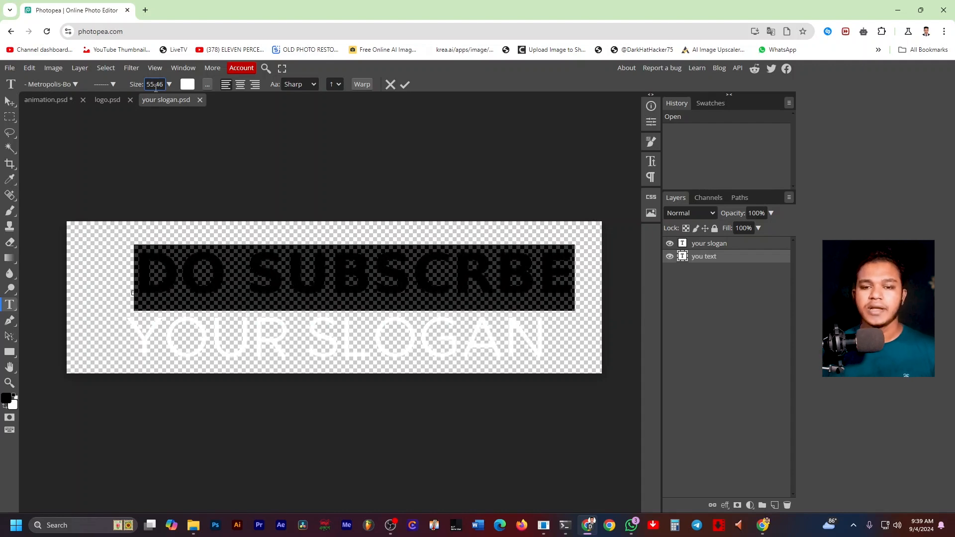
click(405, 85)
drag(356, 274, 280, 282)
click(9, 101)
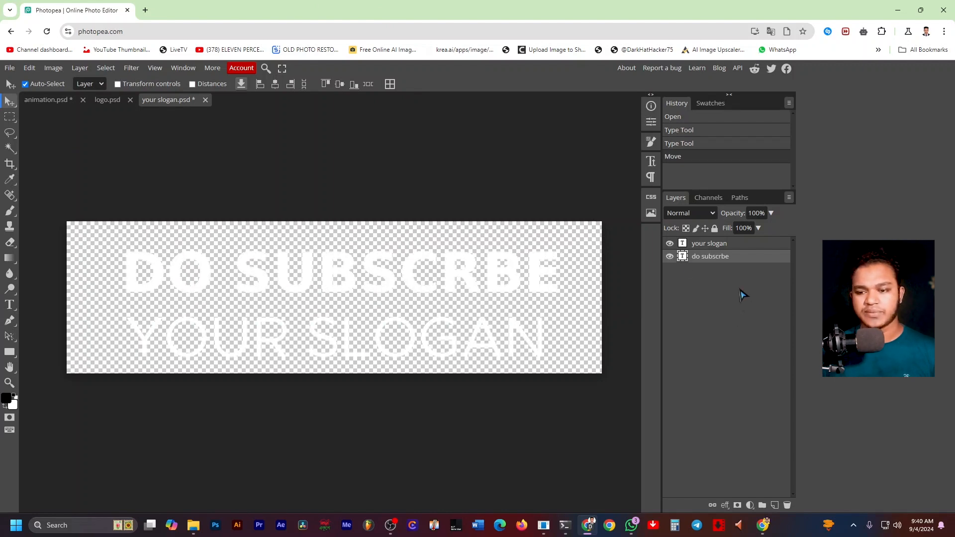
Step: Hide the "your slogan" layer and save the text smart object back into animation.psd
click(670, 243)
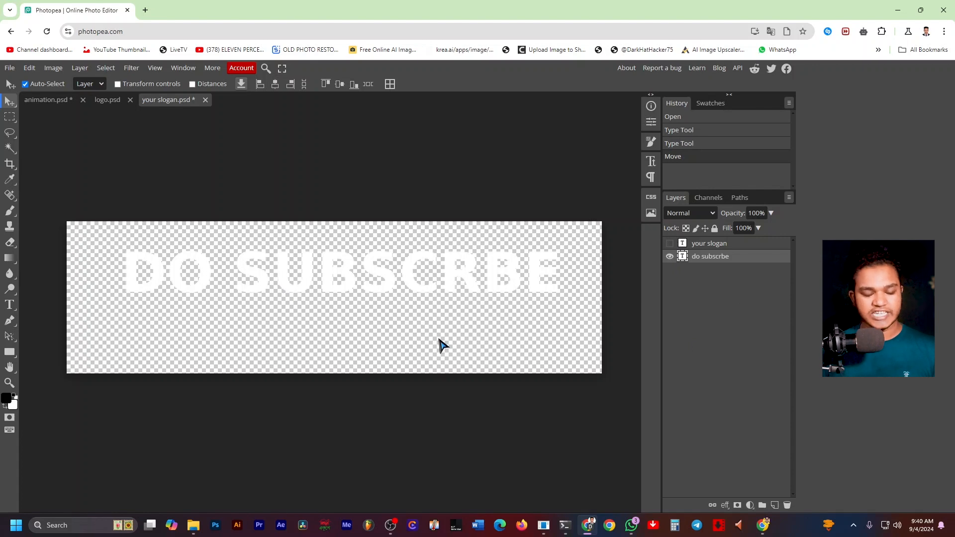
key(ctrl+s)
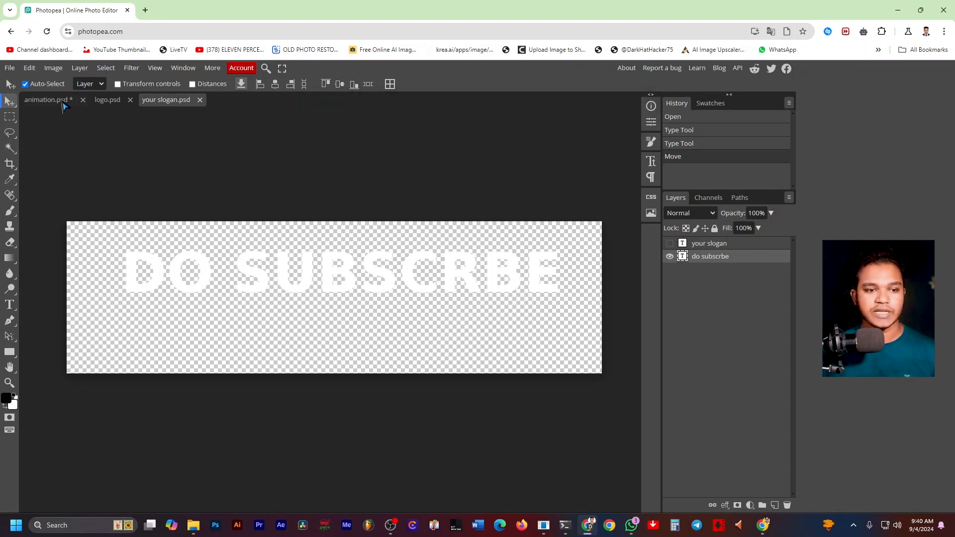
click(62, 101)
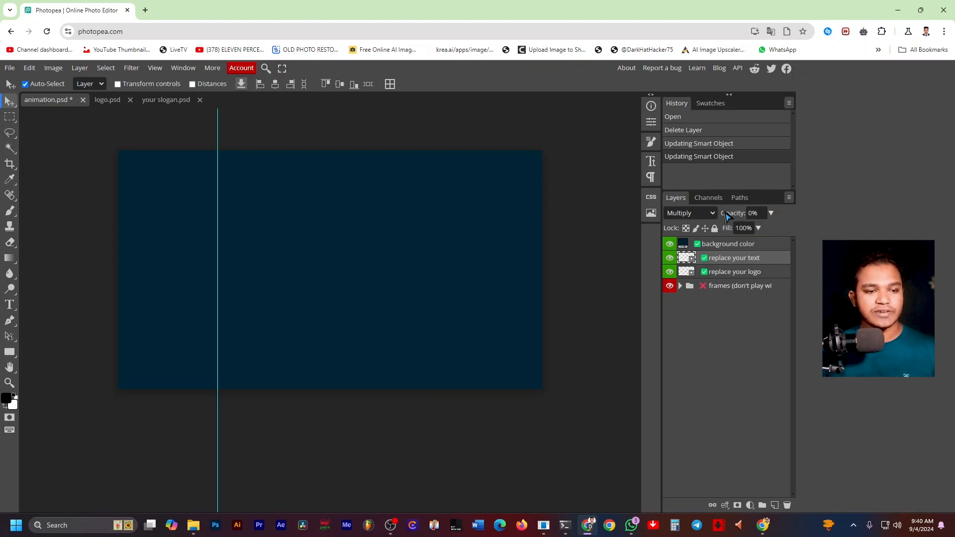
Step: Open the MP4 export settings for animation.psd
click(10, 67)
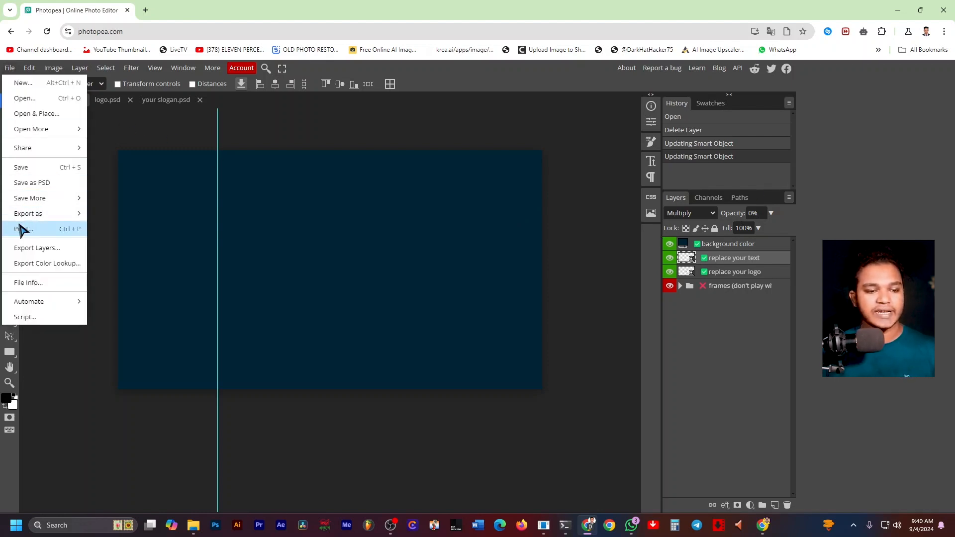
mouse_move(30, 217)
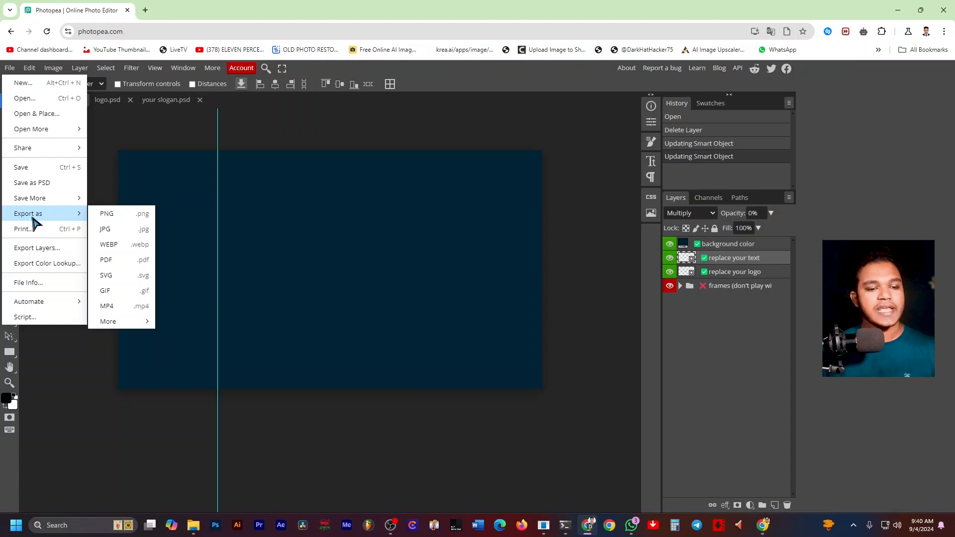
click(145, 316)
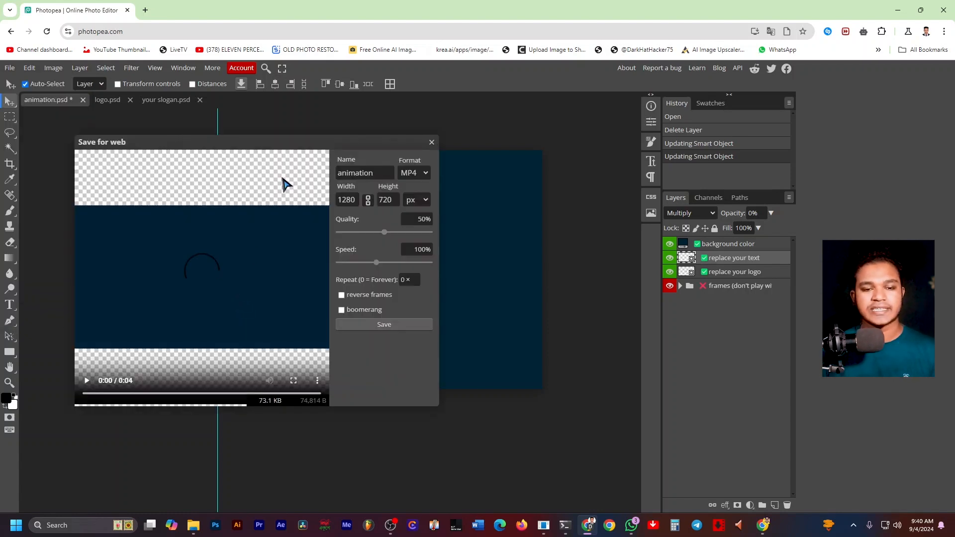
drag(303, 142, 446, 126)
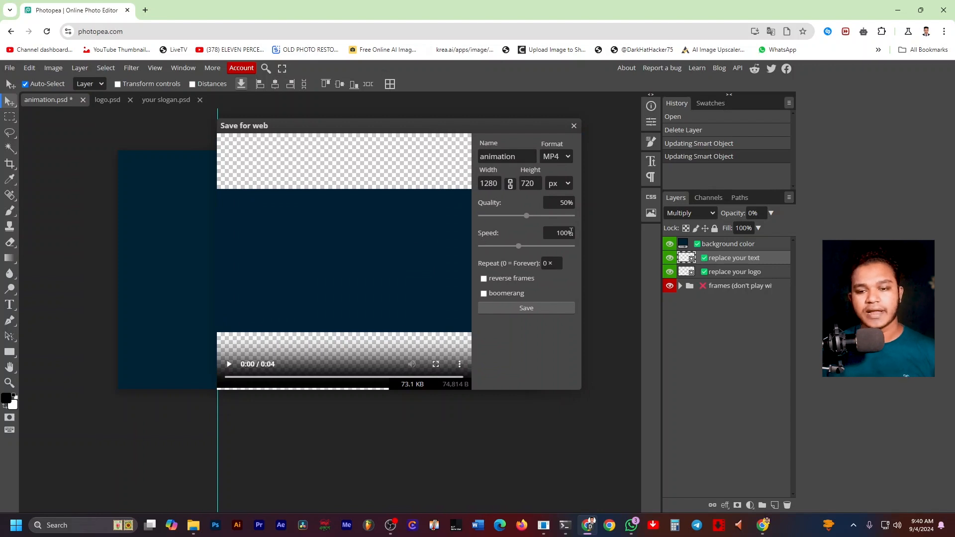
Step: Switch the export format to GIF to preview the animation, and set it back to MP4
click(566, 159)
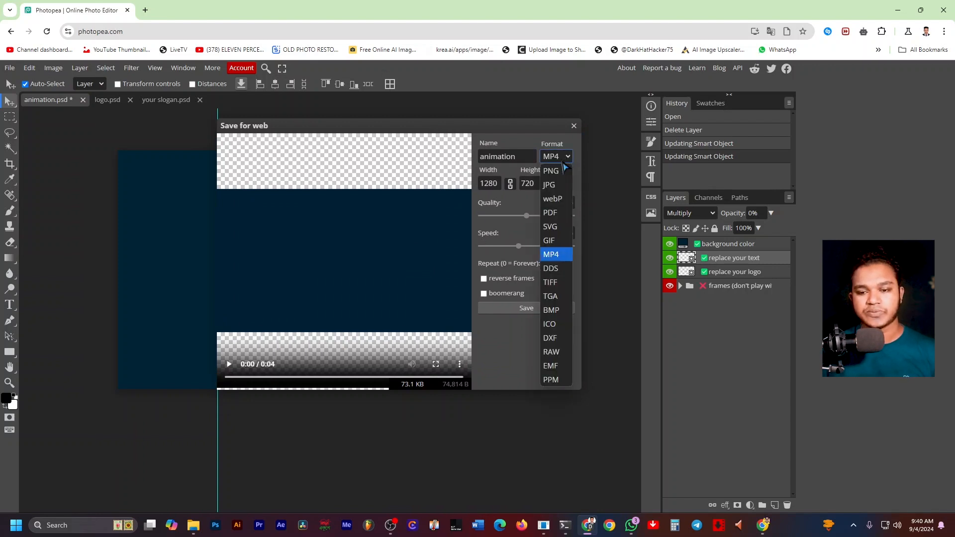
click(557, 248)
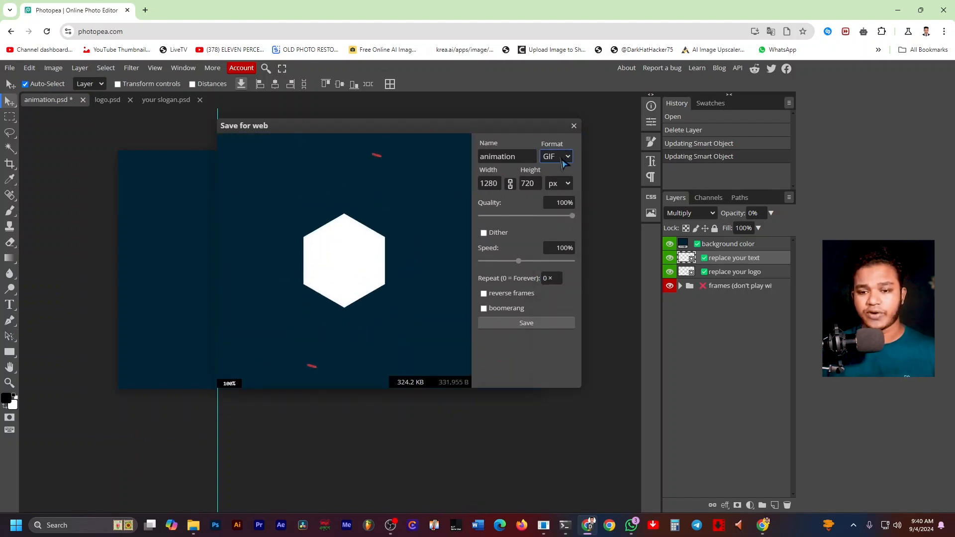
click(561, 159)
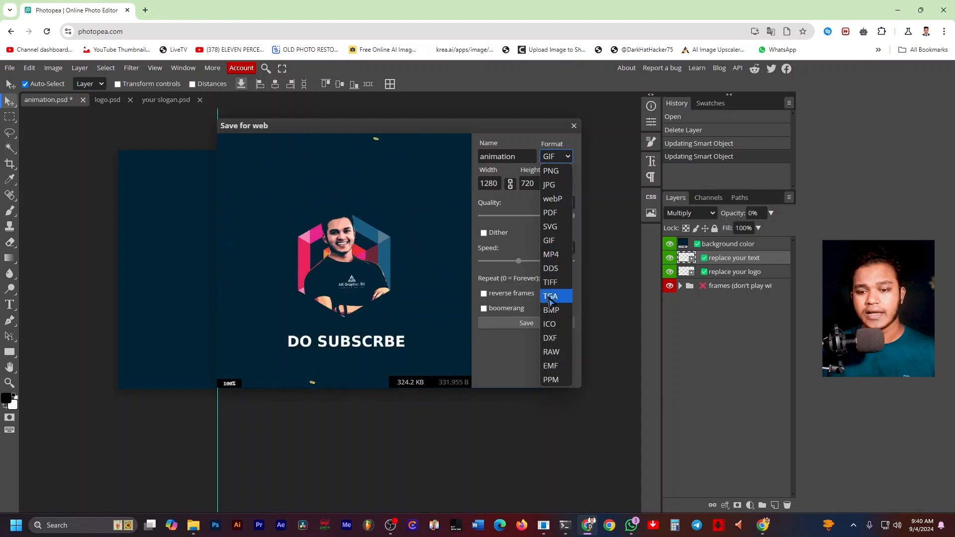
click(555, 256)
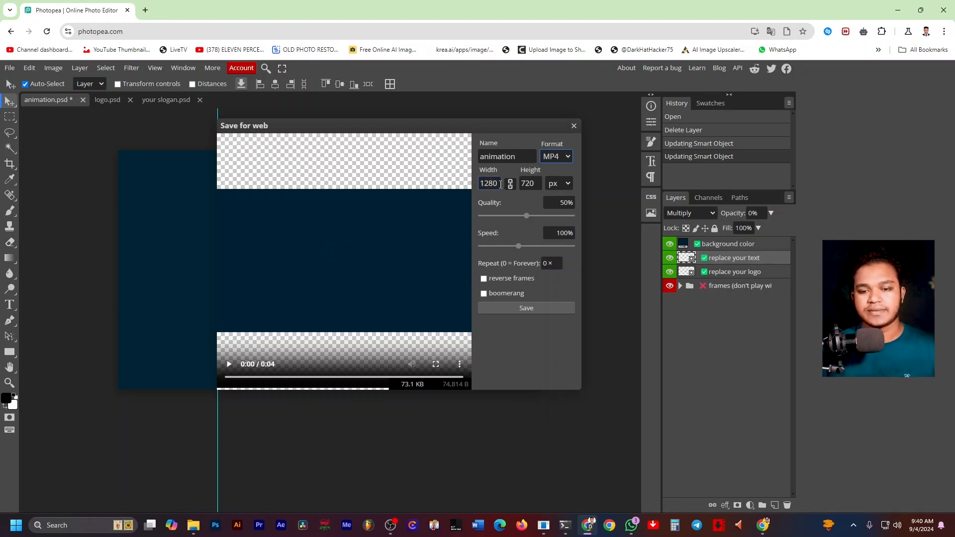
Step: Set the MP4 export size to 1920 by 1080 px and the quality to 100%
drag(500, 184, 468, 189)
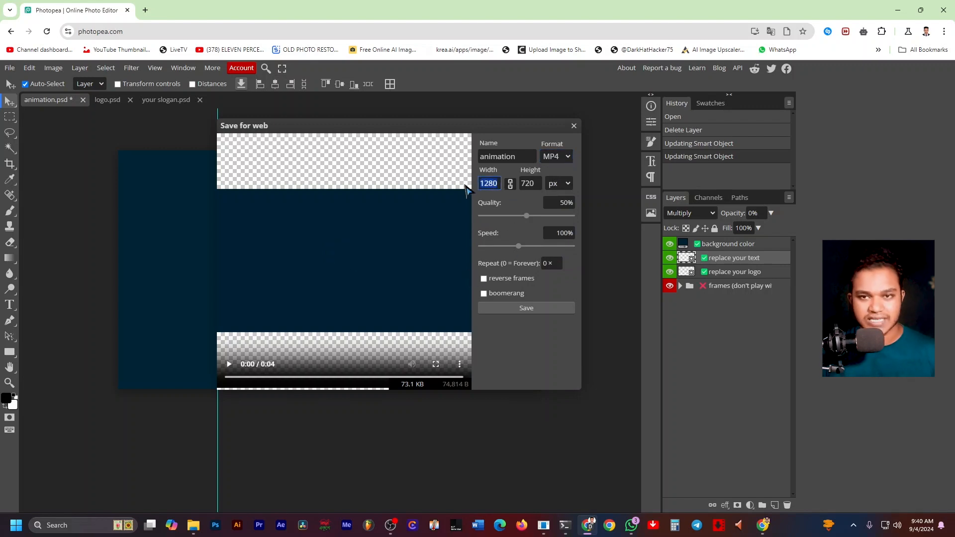
text(1)
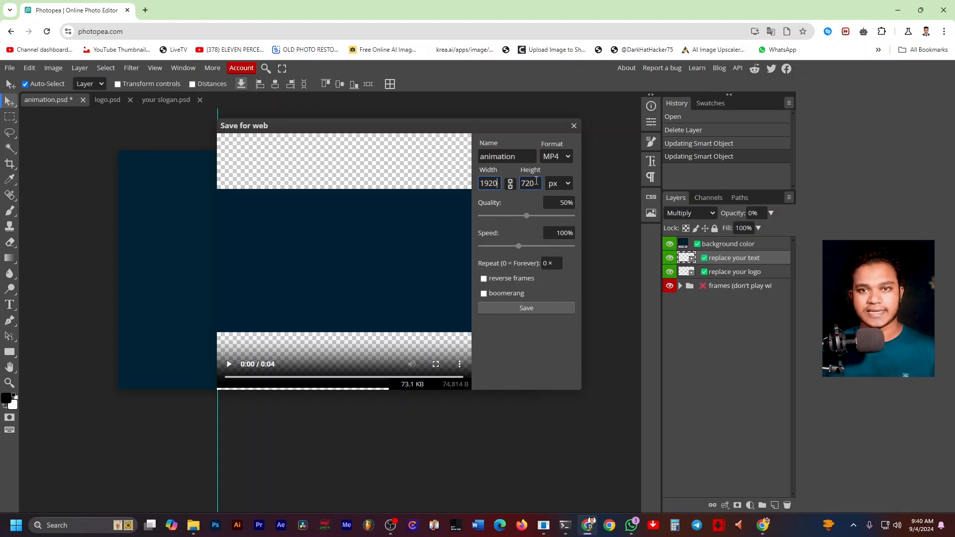
click(537, 182)
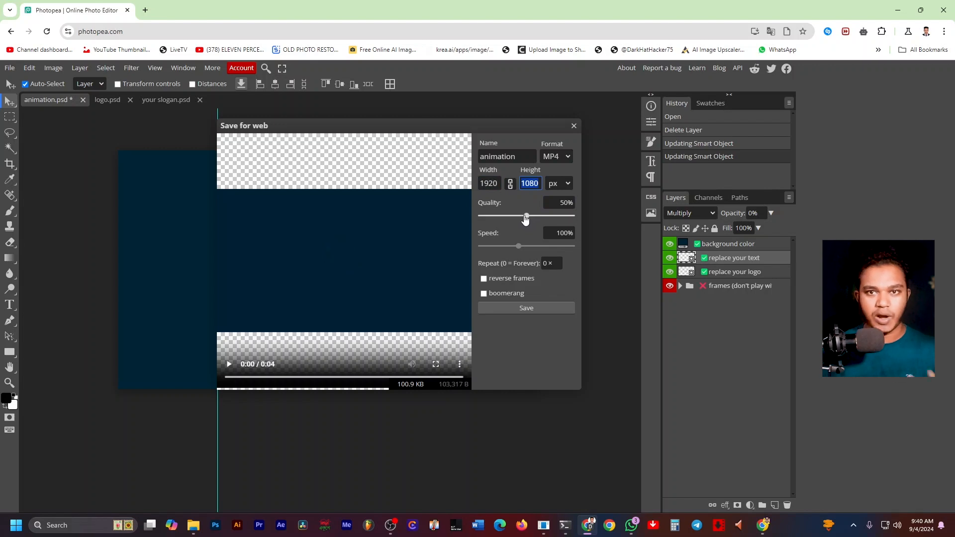
drag(527, 219, 588, 230)
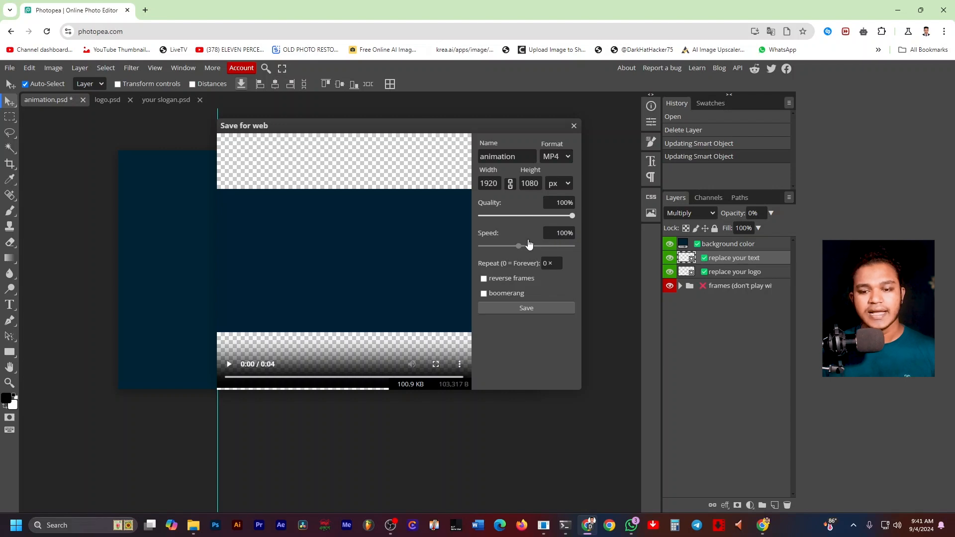
Step: Set the export speed to 120% and save the animation as an MP4 file
click(554, 234)
click(554, 233)
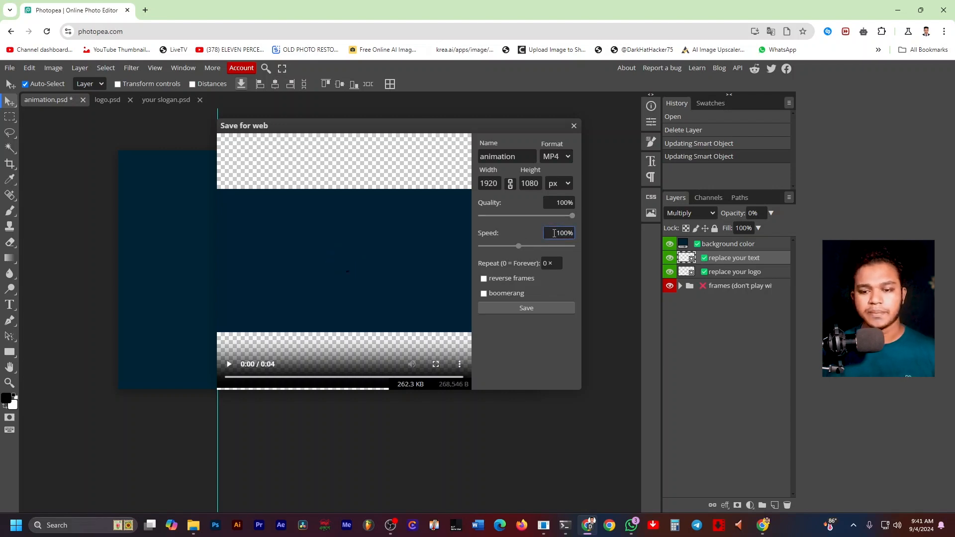
drag(558, 233, 595, 246)
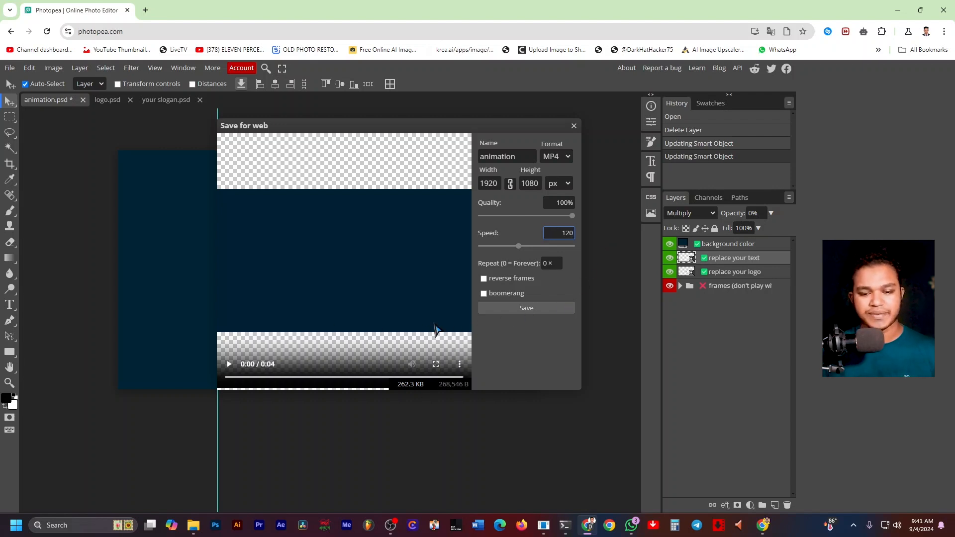
click(526, 307)
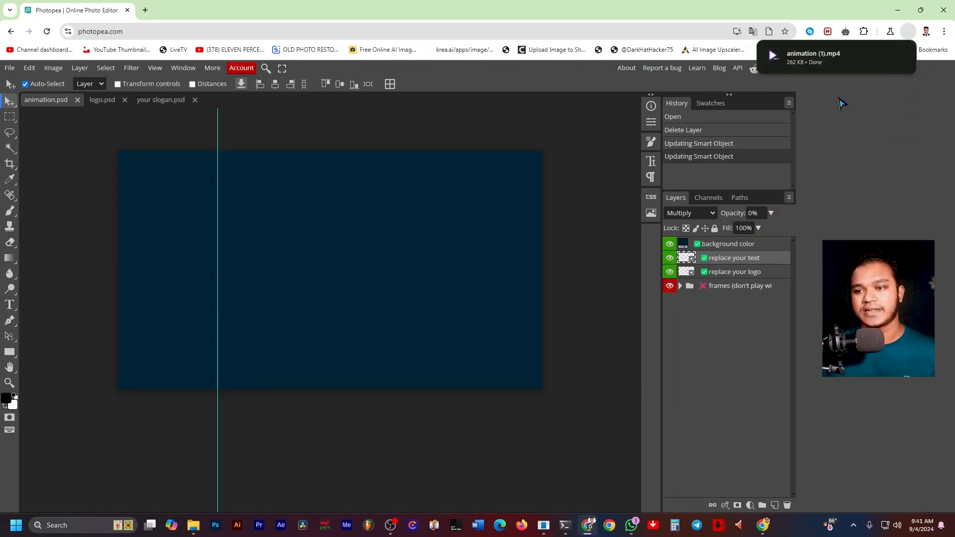
Step: Play the exported animation (1).mp4 from the Downloads folder in PotPlayer and pause the playback
click(890, 57)
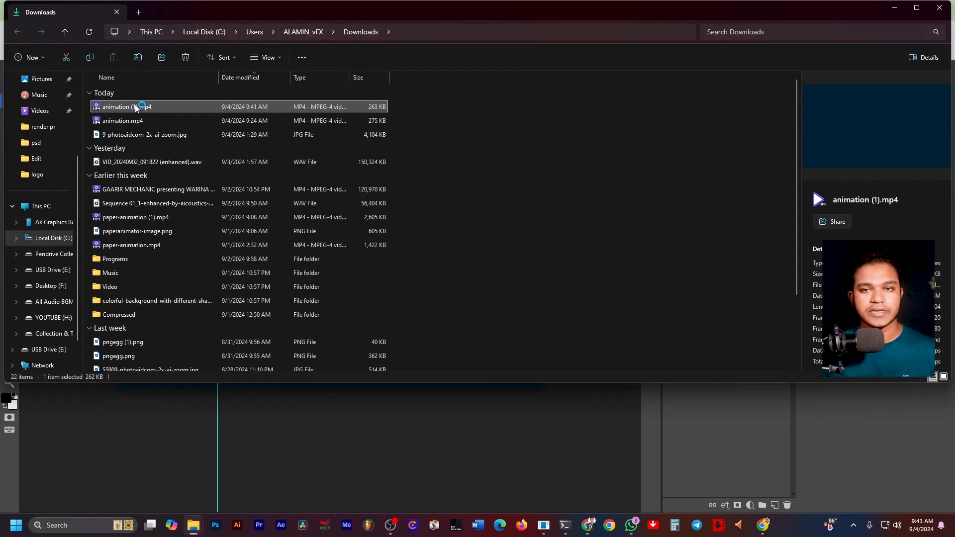
double_click(138, 109)
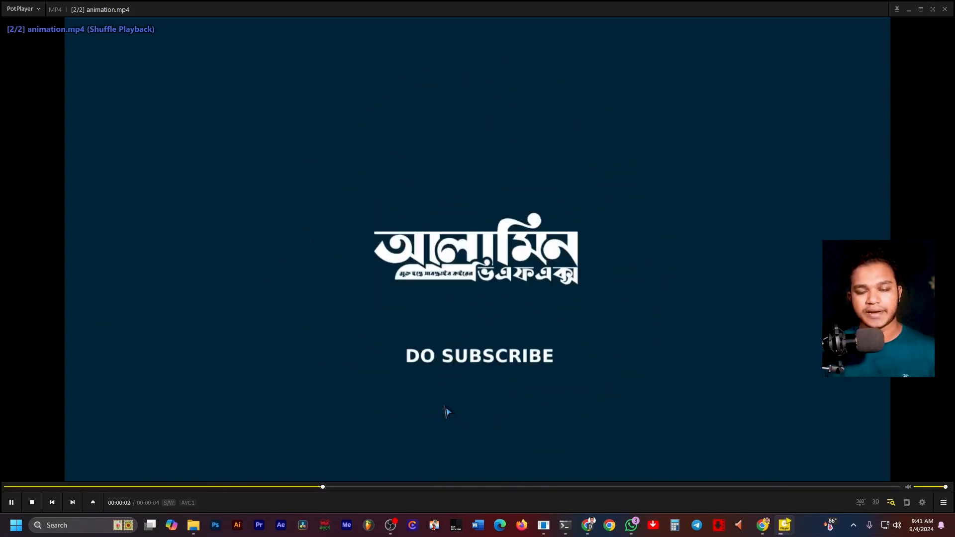
click(946, 12)
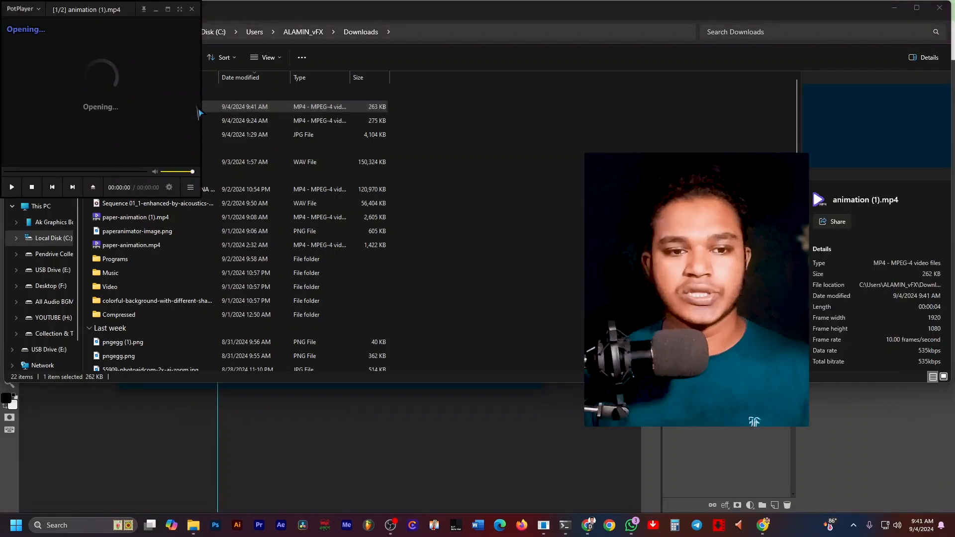
key(space)
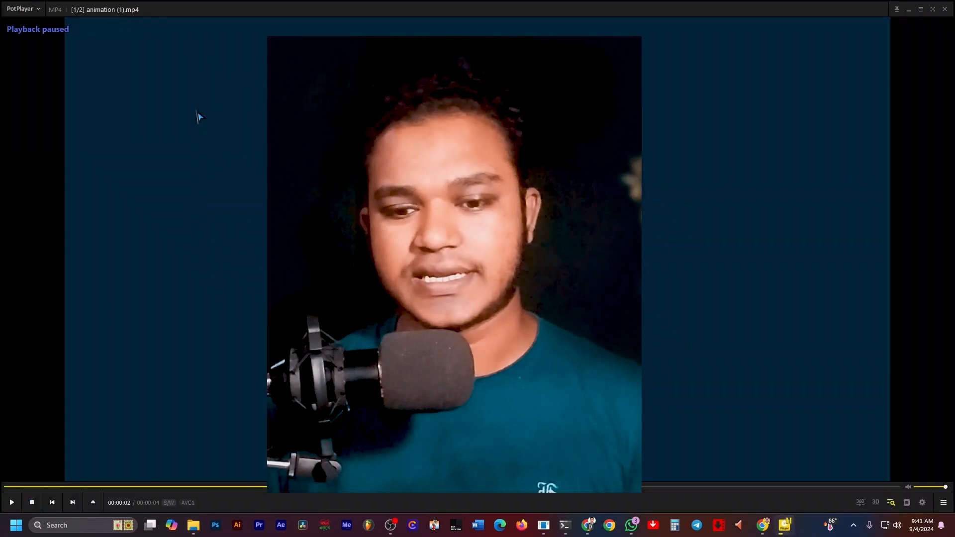